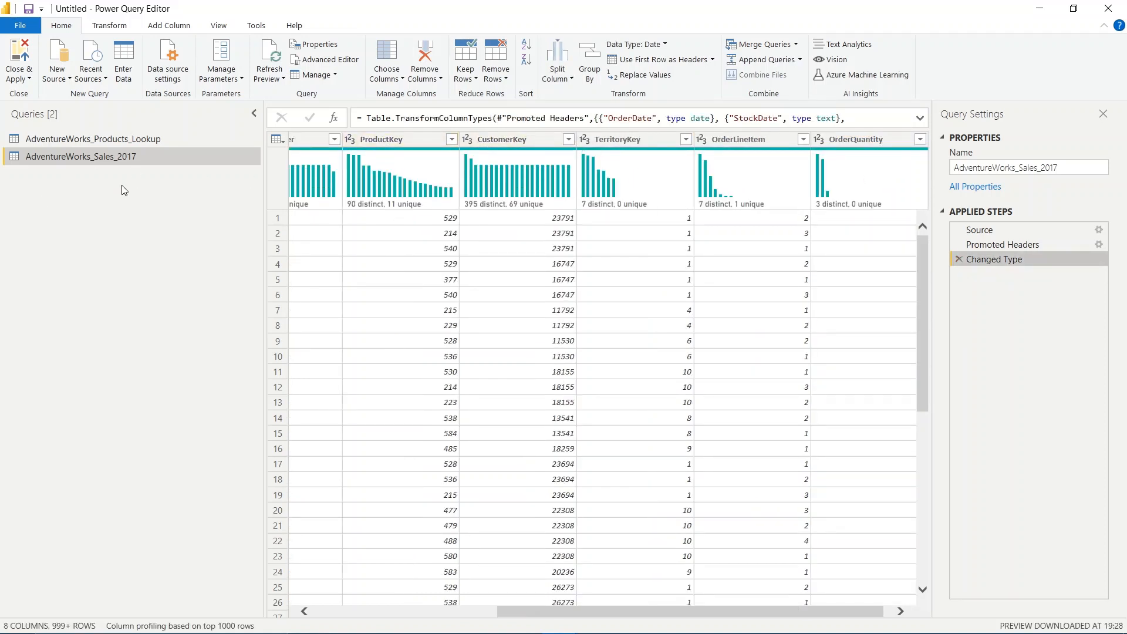
Import the AdventureWorks_Sales_2015 CSV file as a new query with comma delimiter.
{"action": "left_click", "coordinate": [68, 78]}
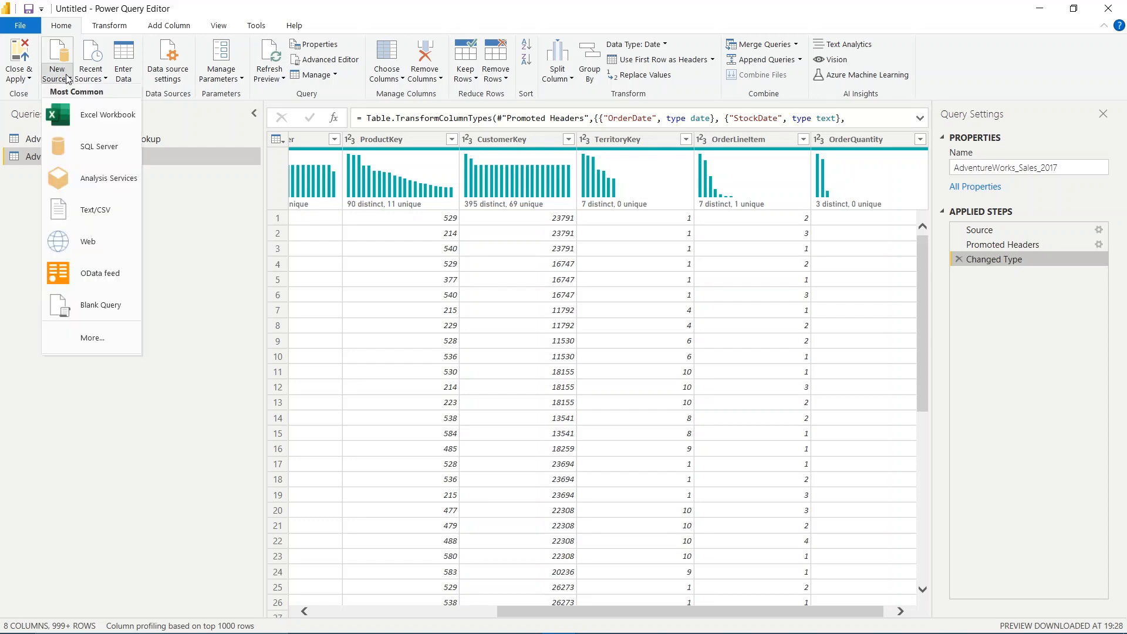
{"action": "left_click", "coordinate": [98, 211]}
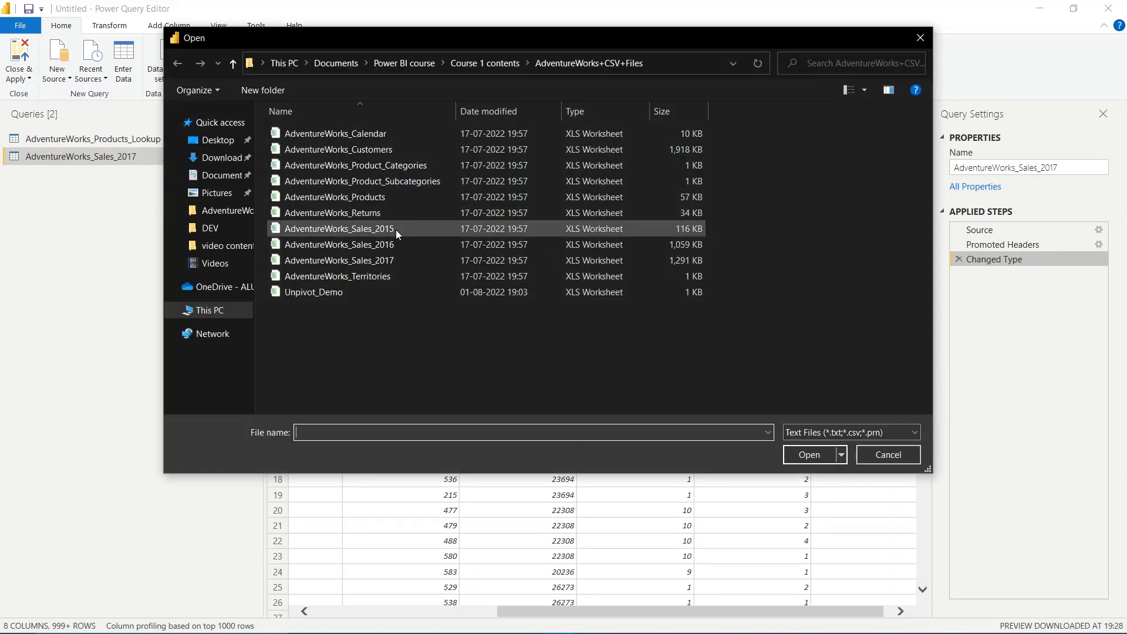
{"action": "left_click", "coordinate": [395, 230]}
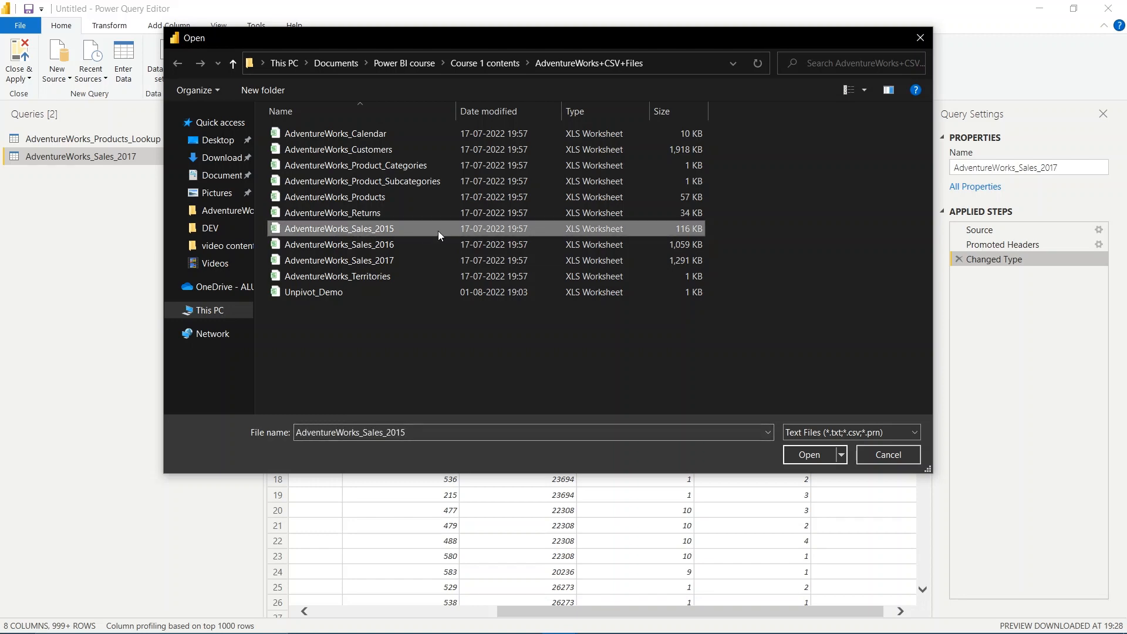
{"action": "left_click", "coordinate": [808, 455]}
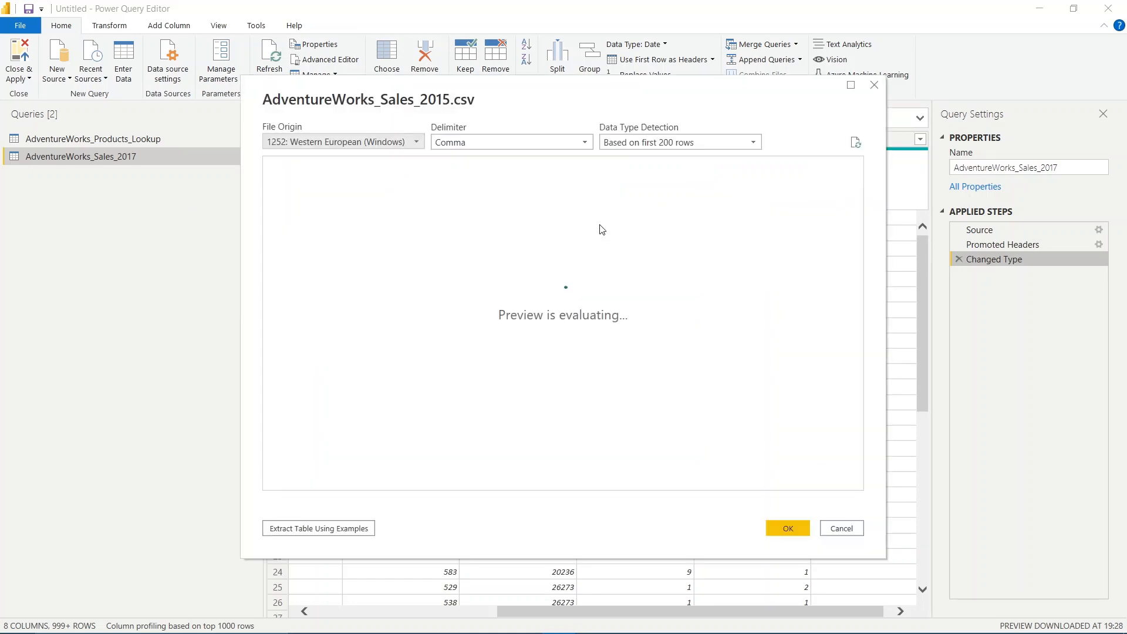
{"action": "left_click", "coordinate": [775, 529]}
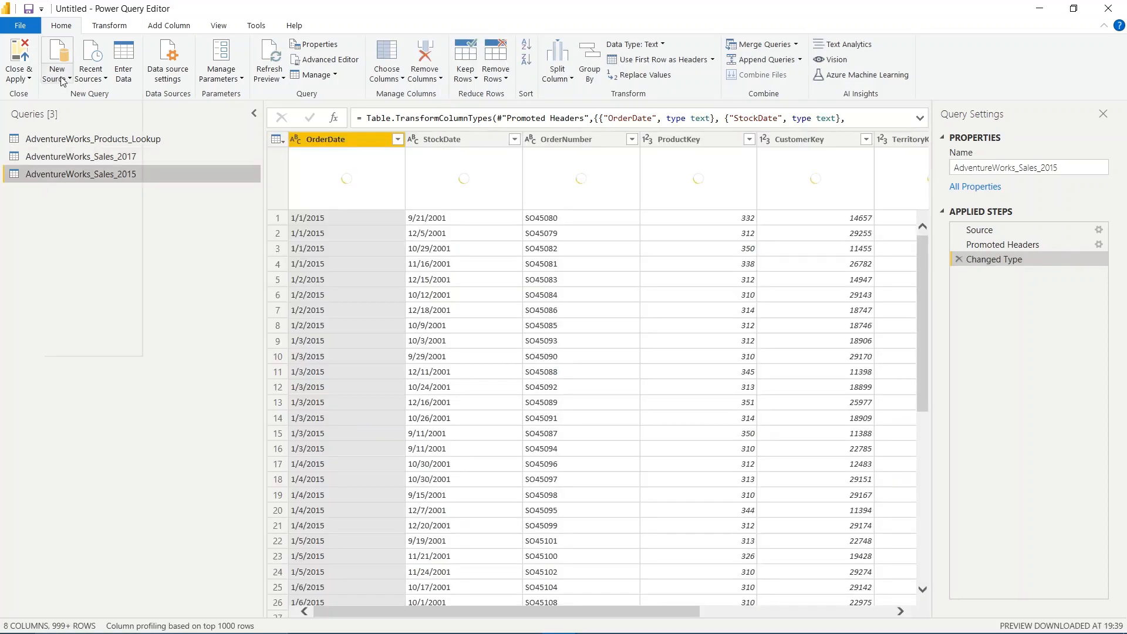
Import the AdventureWorks_Sales_2016 CSV file as a new query and move the AdventureWorks_Sales_2017 query below it.
{"action": "left_click", "coordinate": [57, 74]}
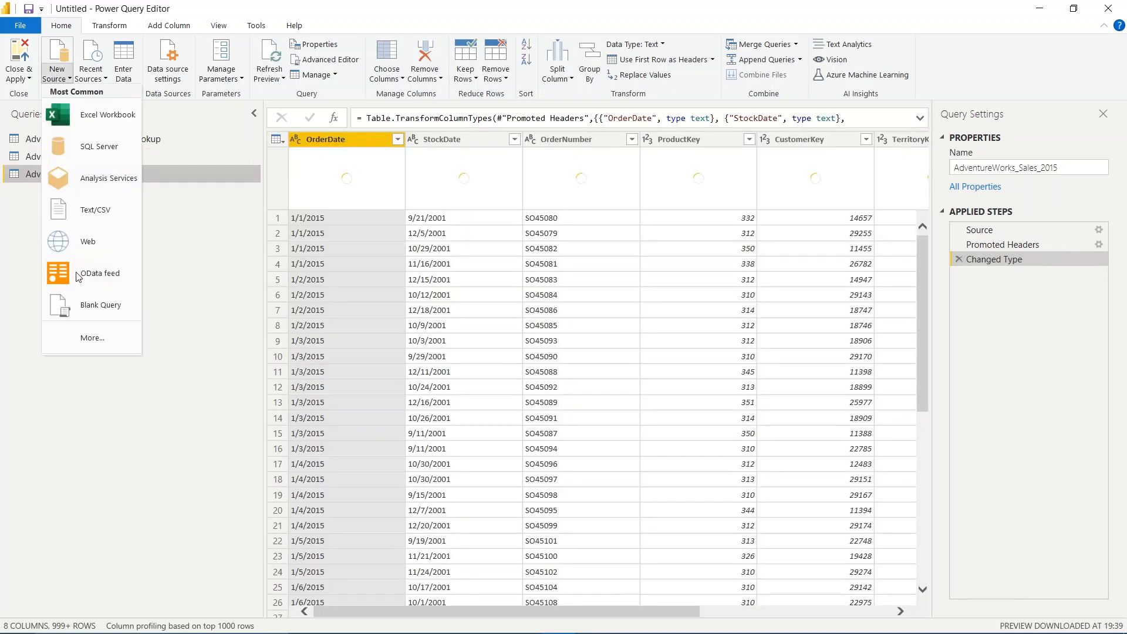
{"action": "left_click", "coordinate": [94, 210]}
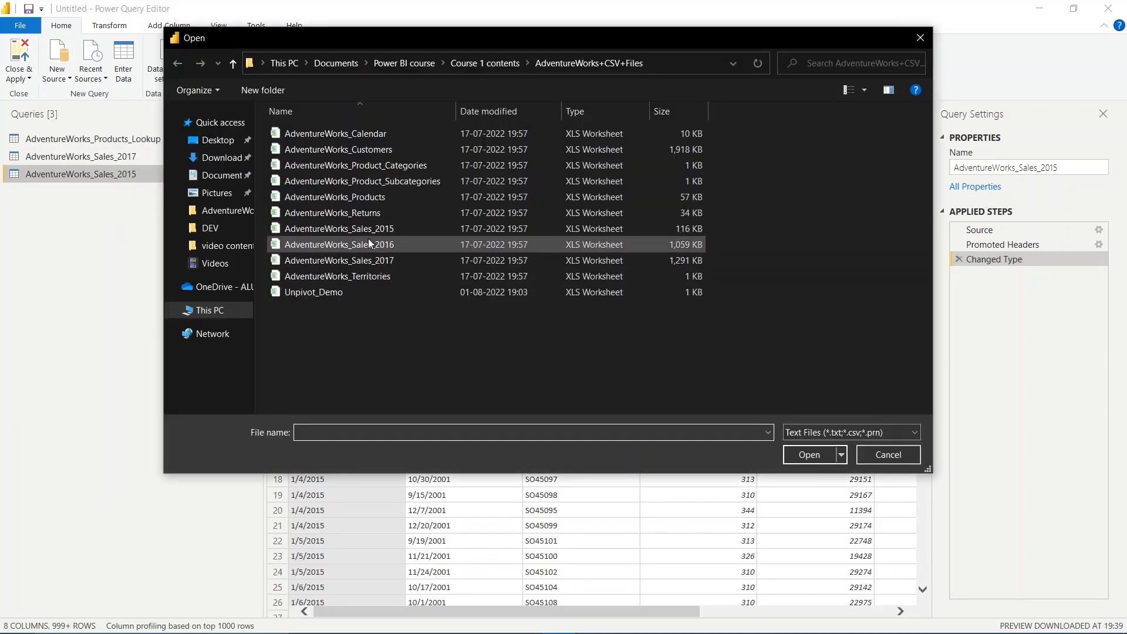
{"action": "left_click", "coordinate": [368, 243]}
{"action": "left_click", "coordinate": [806, 453]}
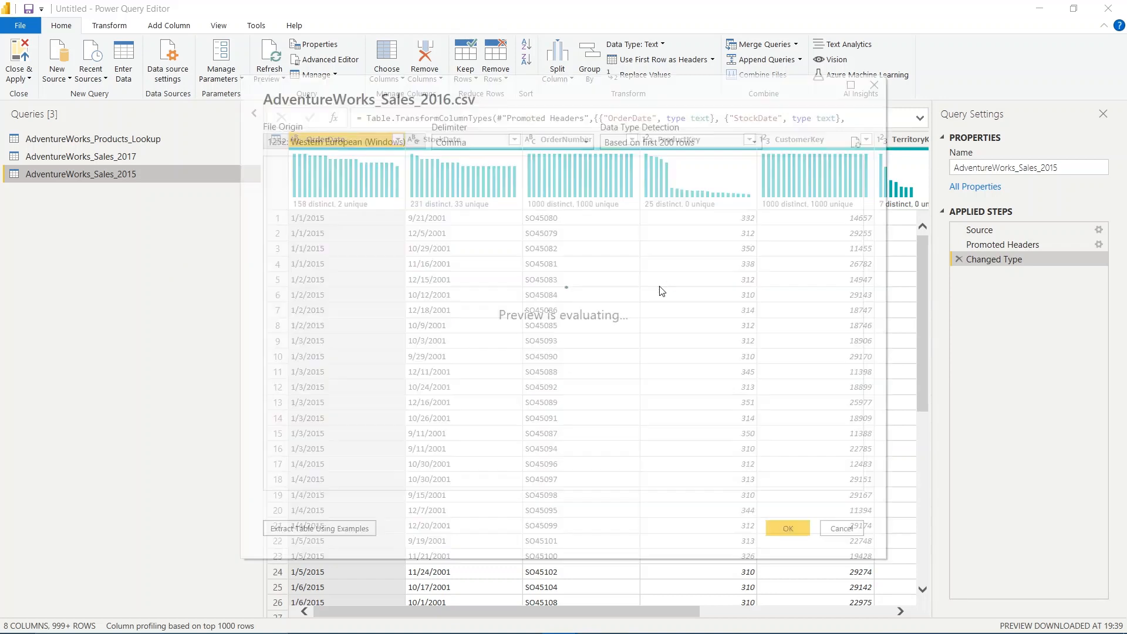
{"action": "left_click", "coordinate": [795, 523]}
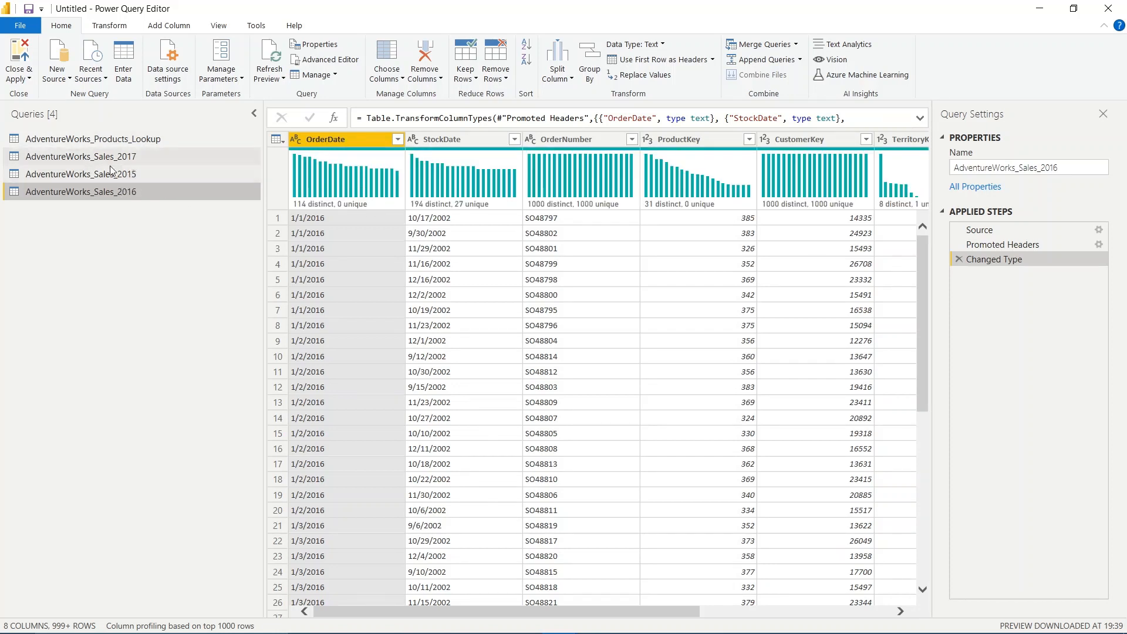
{"action": "left_click_drag", "start_coordinate": [135, 157], "coordinate": [135, 201]}
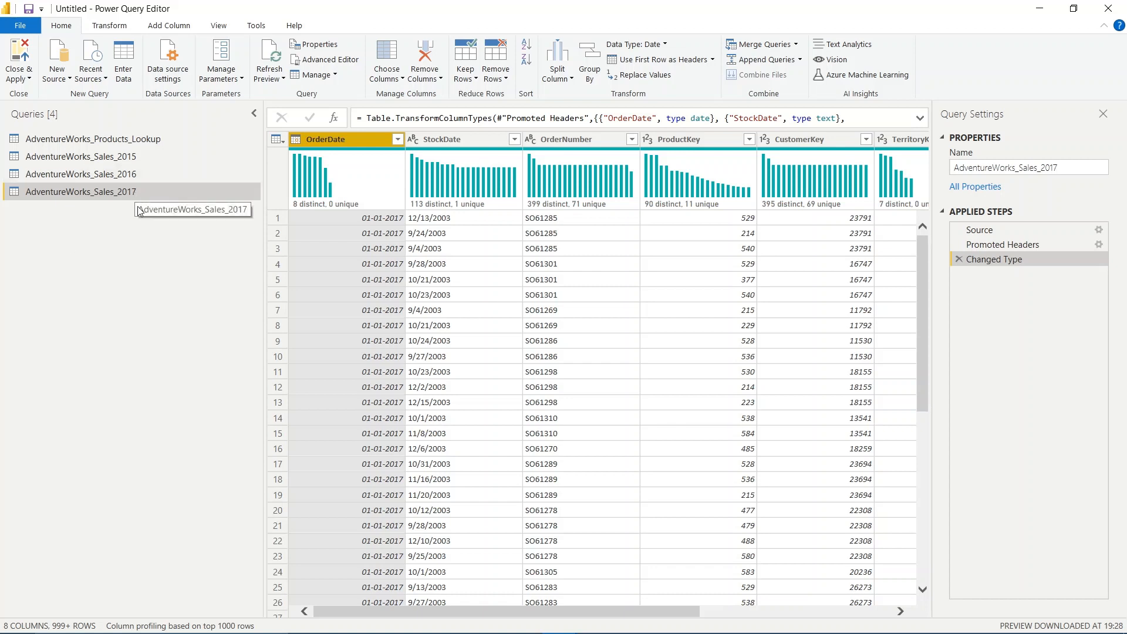
Append AdventureWorks_Sales_2016 and AdventureWorks_Sales_2015 directly into the AdventureWorks_Sales_2017 query, using the three or more tables option.
{"action": "left_click", "coordinate": [799, 60]}
{"action": "left_click", "coordinate": [782, 83]}
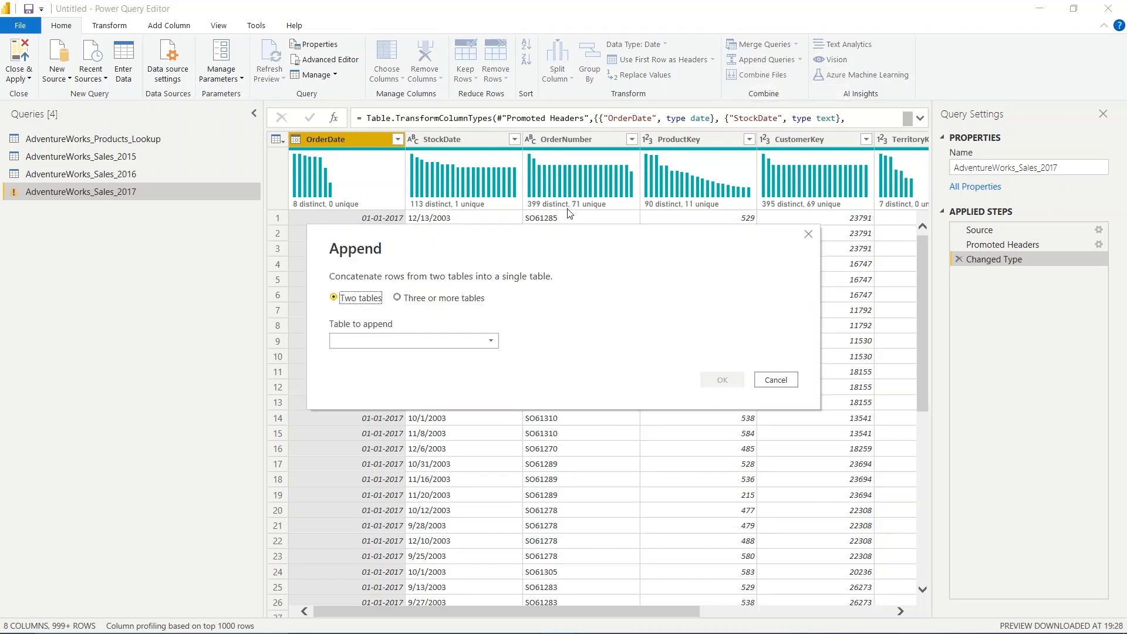
{"action": "left_click_drag", "start_coordinate": [571, 239], "coordinate": [644, 167]}
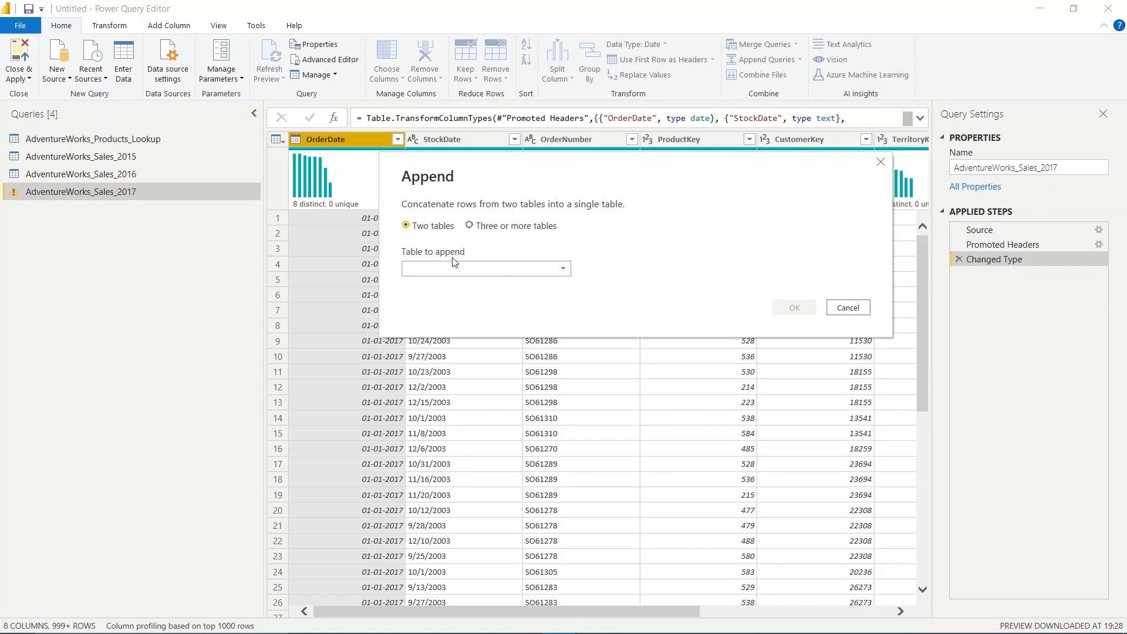
{"action": "left_click", "coordinate": [469, 225]}
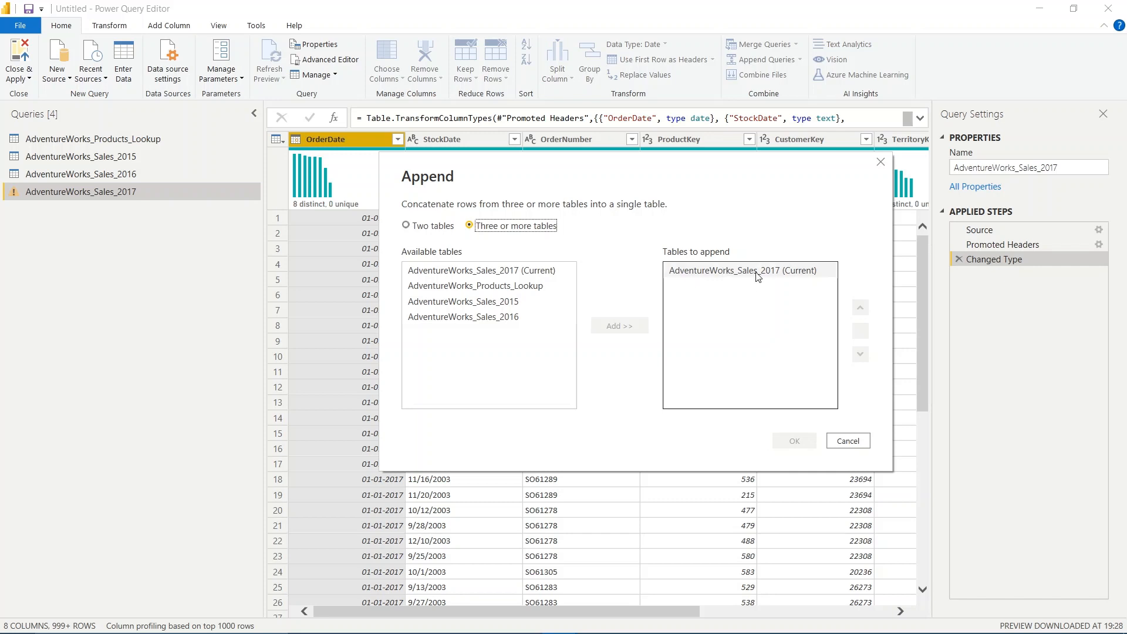
{"action": "left_click", "coordinate": [522, 317]}
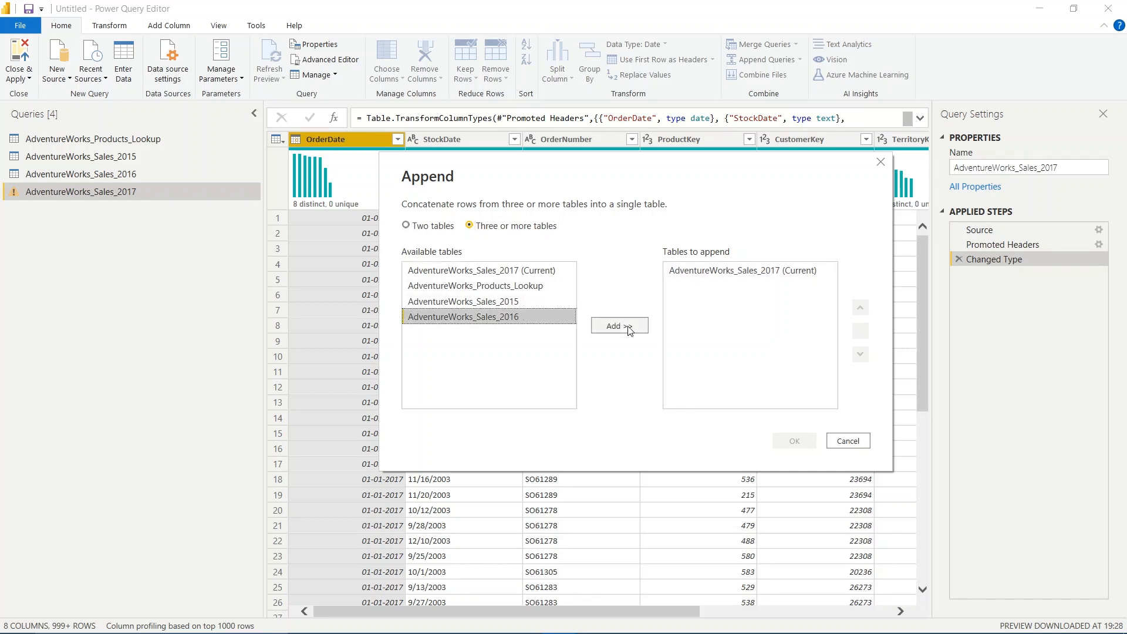
{"action": "left_click", "coordinate": [620, 326]}
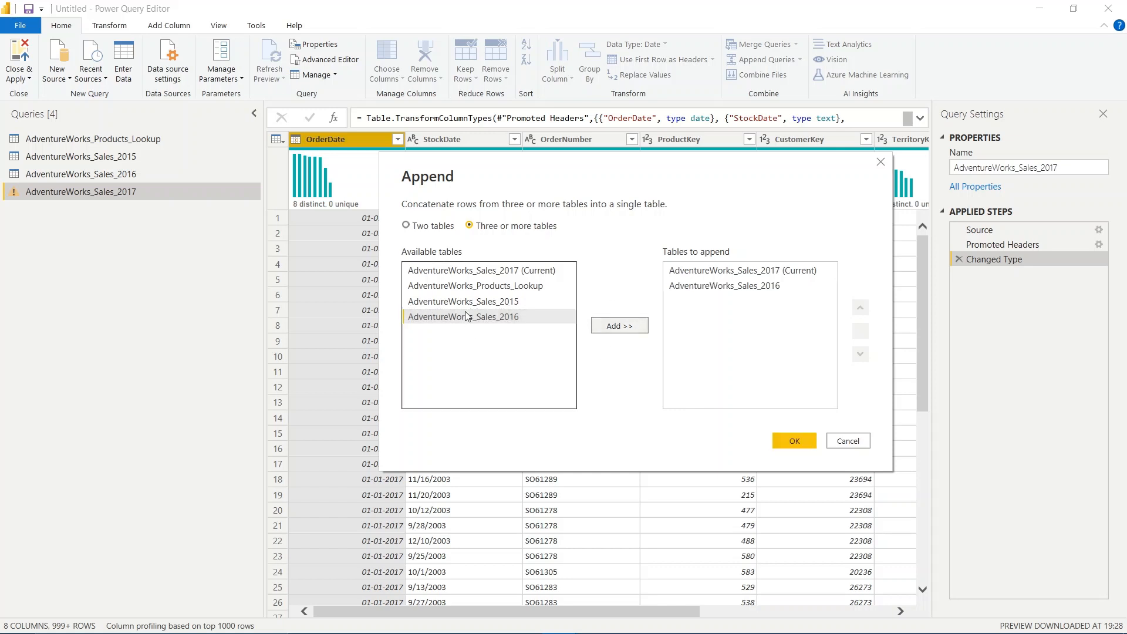
{"action": "left_click", "coordinate": [536, 303]}
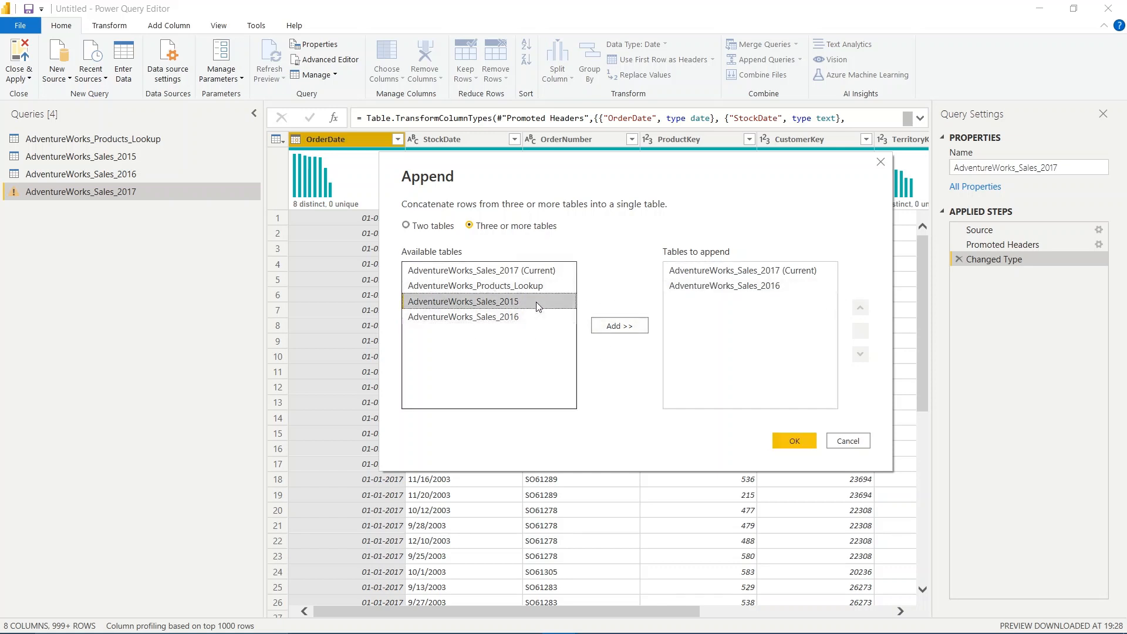
{"action": "left_click", "coordinate": [608, 326]}
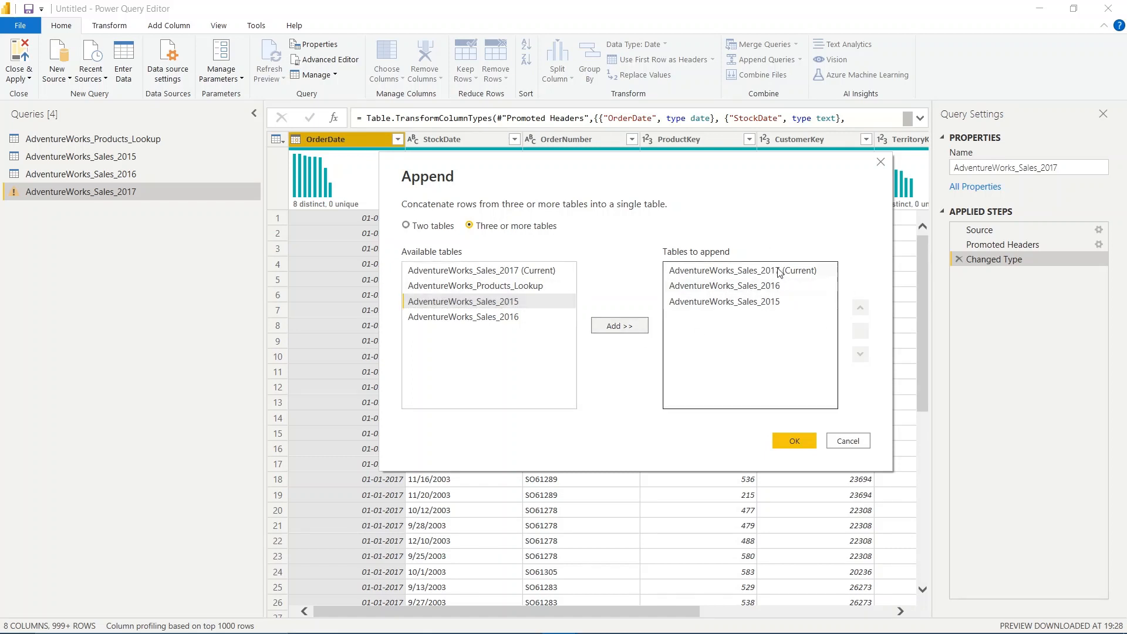
{"action": "left_click", "coordinate": [771, 304]}
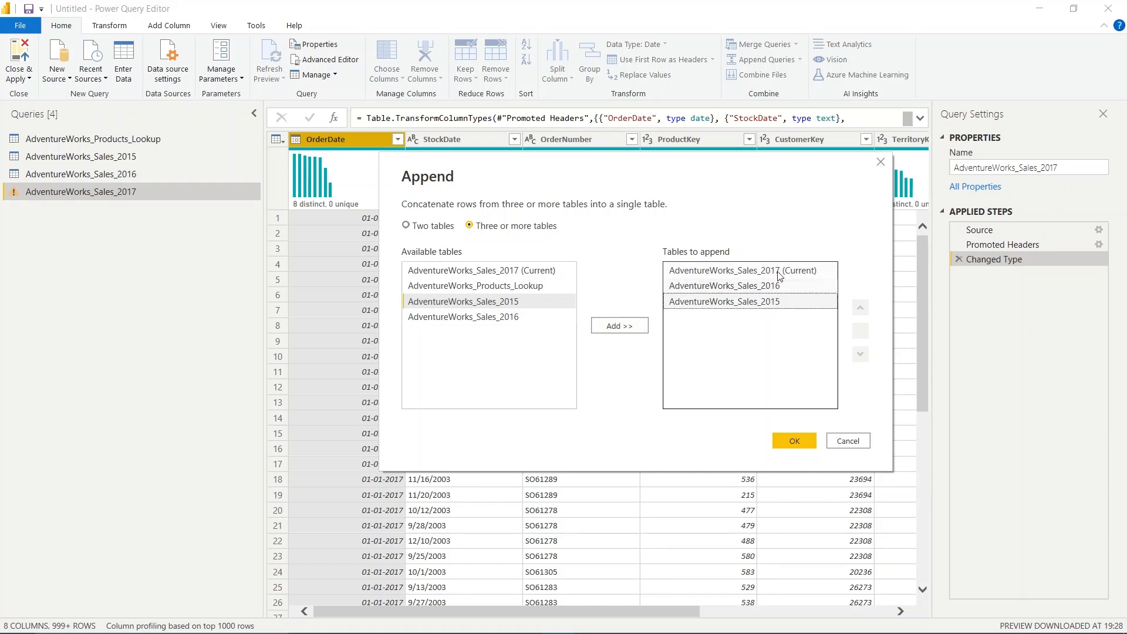
{"action": "left_click", "coordinate": [807, 446]}
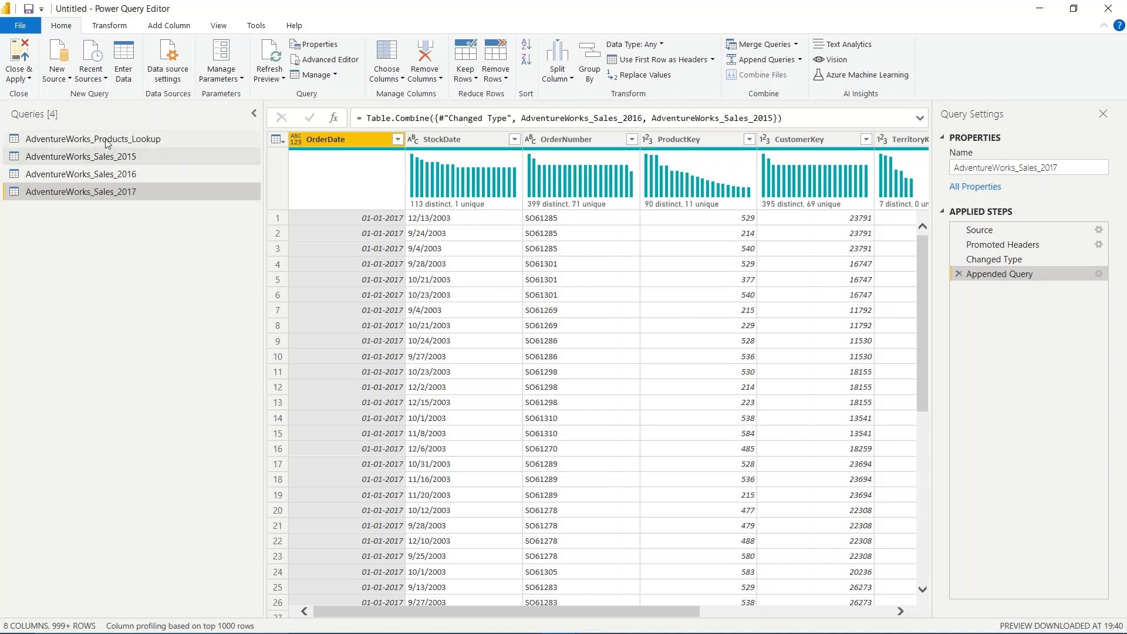
Append AdventureWorks_Sales_2017, AdventureWorks_Sales_2016 and AdventureWorks_Sales_2015 as a new query, using the three or more tables option.
{"action": "left_click", "coordinate": [800, 60]}
{"action": "left_click", "coordinate": [805, 93]}
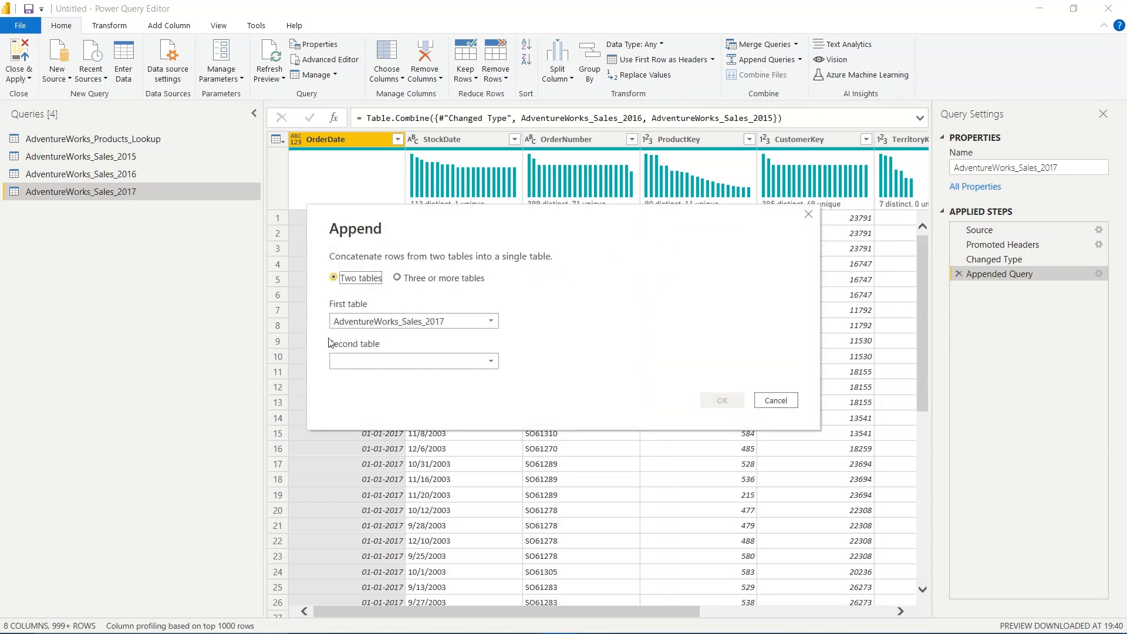
{"action": "left_click", "coordinate": [430, 279]}
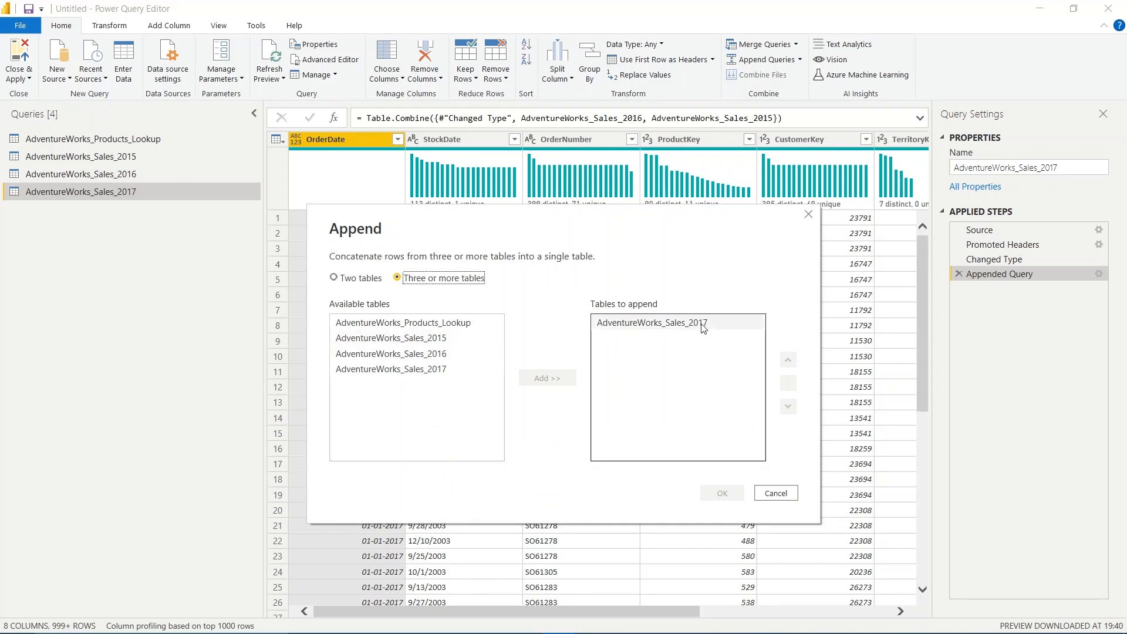
{"action": "left_click", "coordinate": [442, 354]}
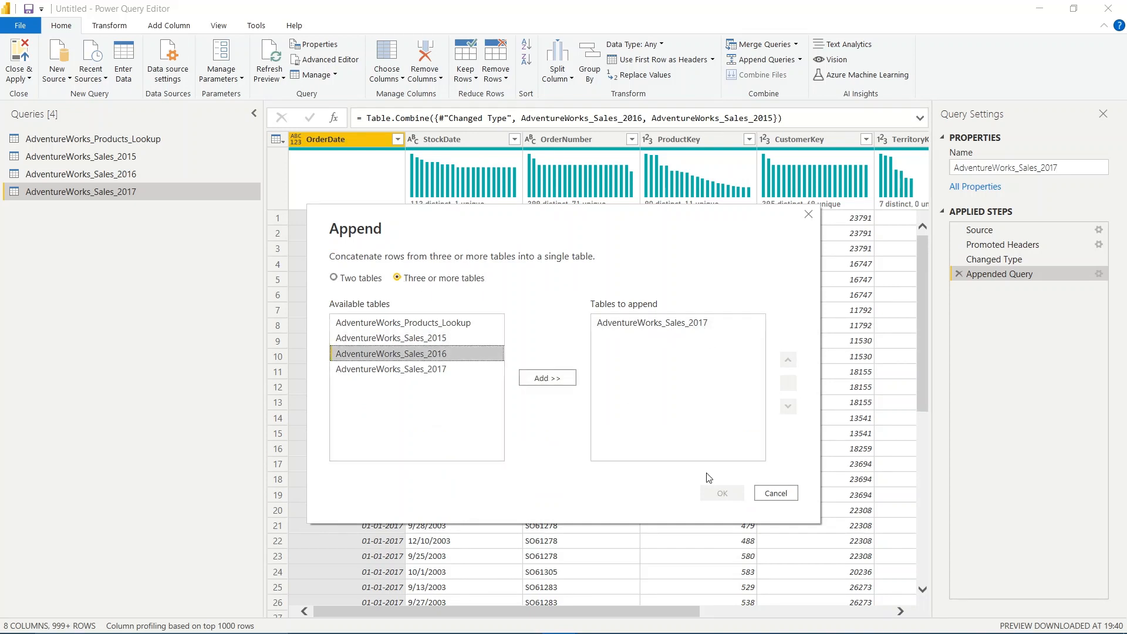
{"action": "left_click", "coordinate": [536, 378]}
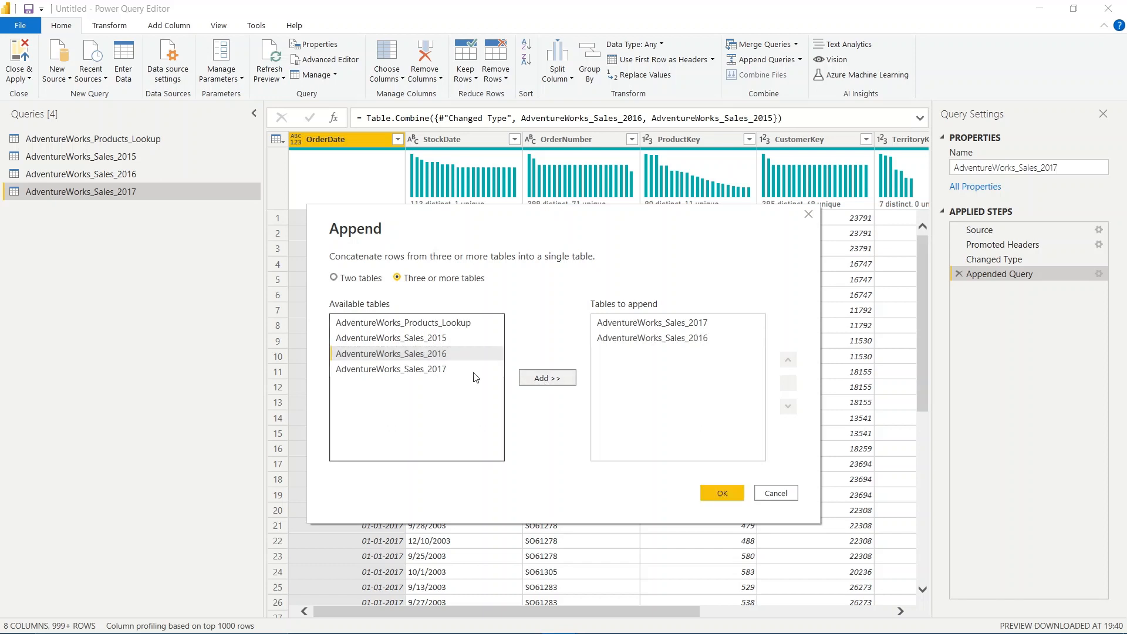
{"action": "left_click", "coordinate": [434, 338]}
{"action": "left_click", "coordinate": [536, 376]}
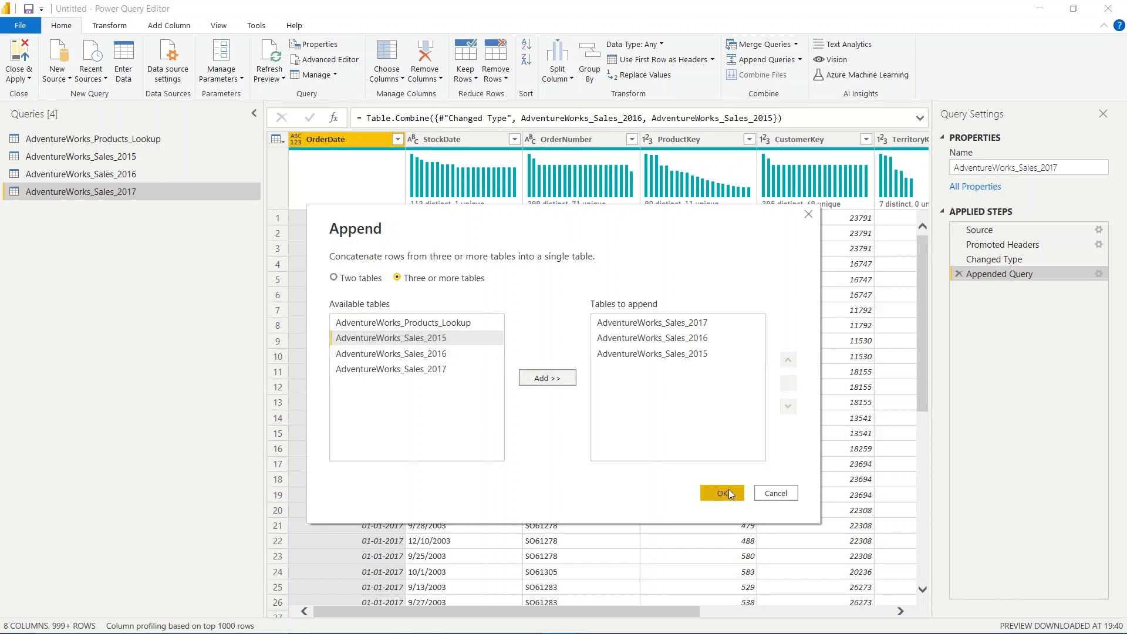
{"action": "left_click", "coordinate": [726, 492]}
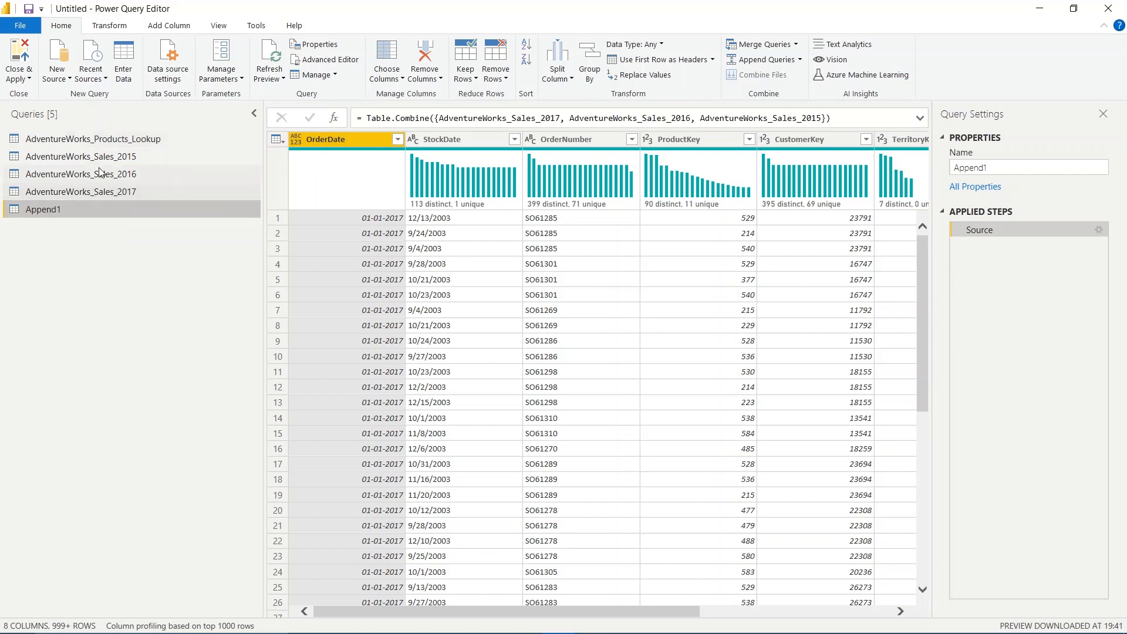
Compare the AdventureWorks_Sales_2017 query with the new combined query, and examine the column headers across the 2015, 2016 and 2017 sales queries.
{"action": "left_click", "coordinate": [125, 192]}
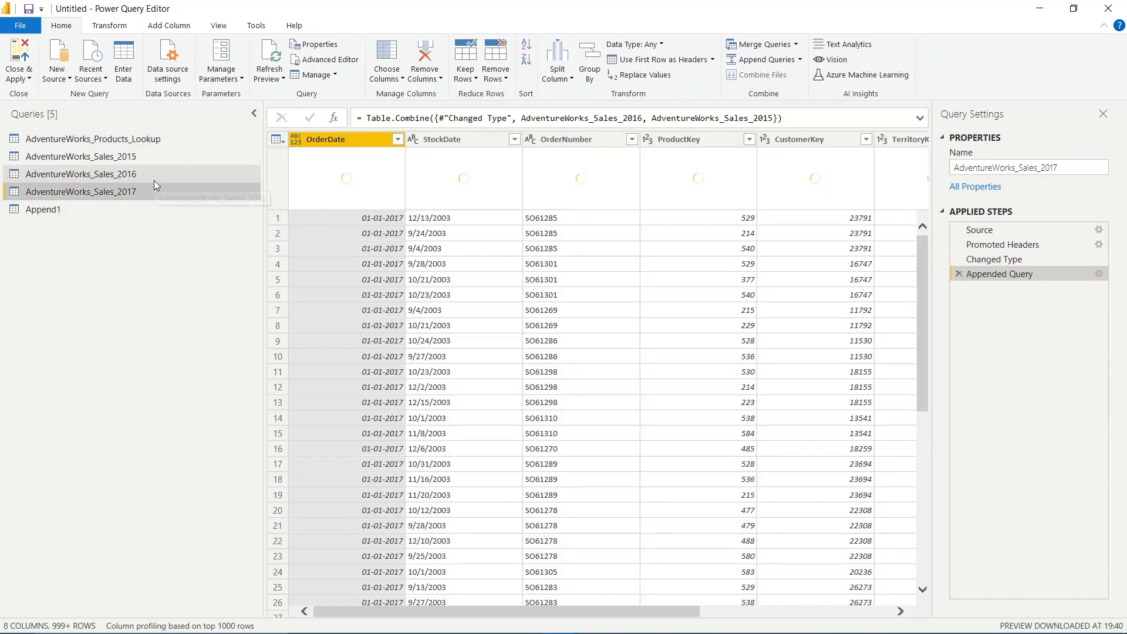
{"action": "left_click", "coordinate": [107, 210]}
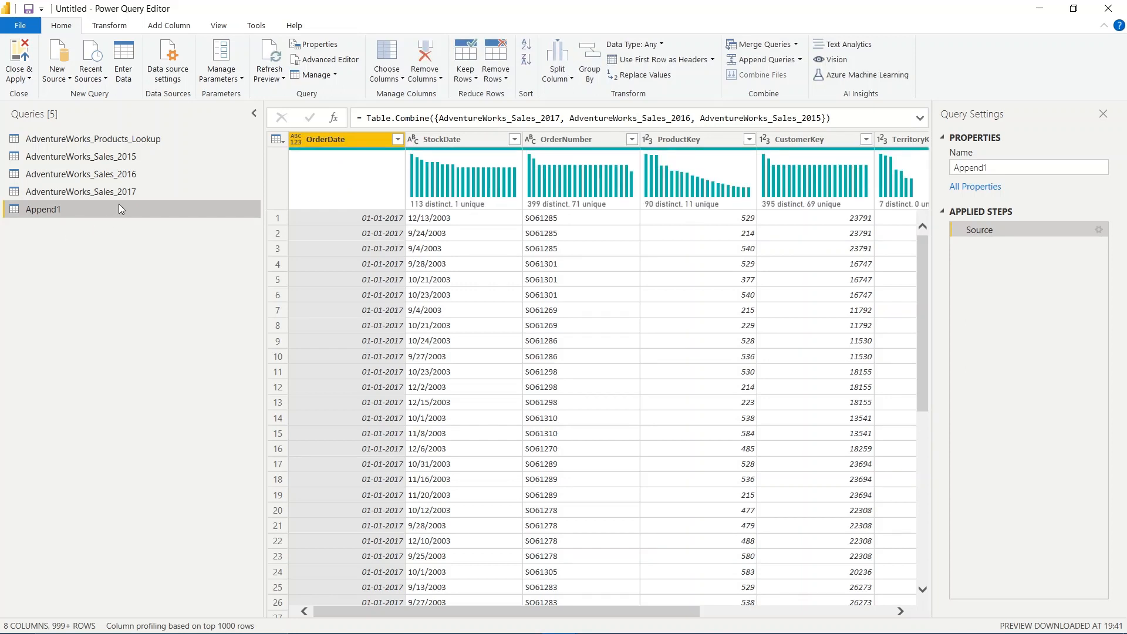
{"action": "left_click", "coordinate": [158, 154]}
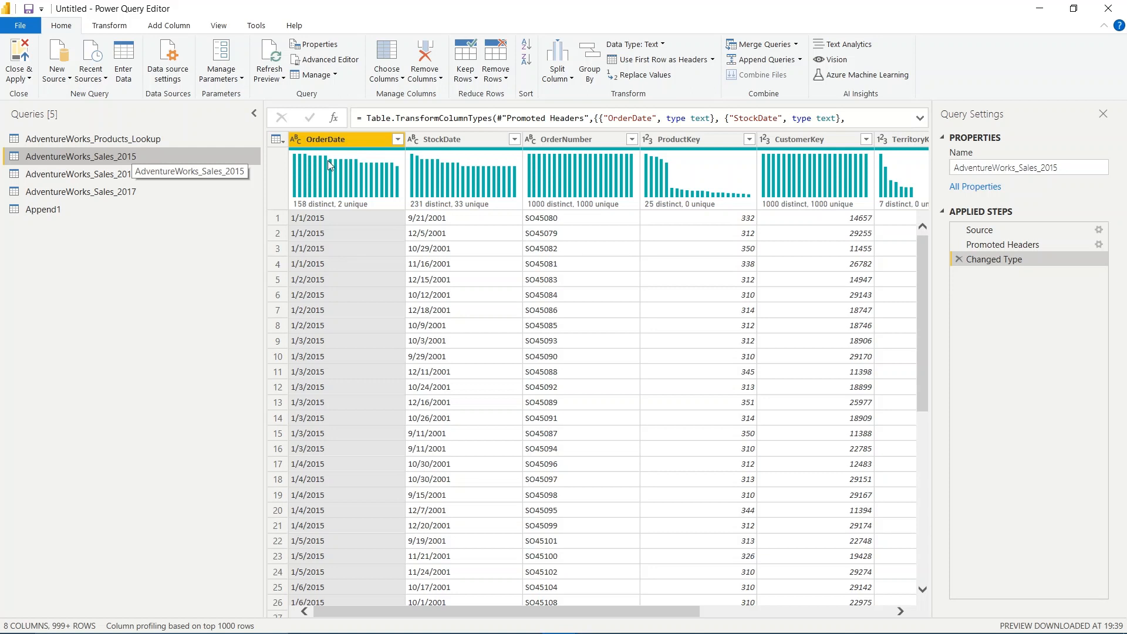
{"action": "left_click", "coordinate": [435, 140]}
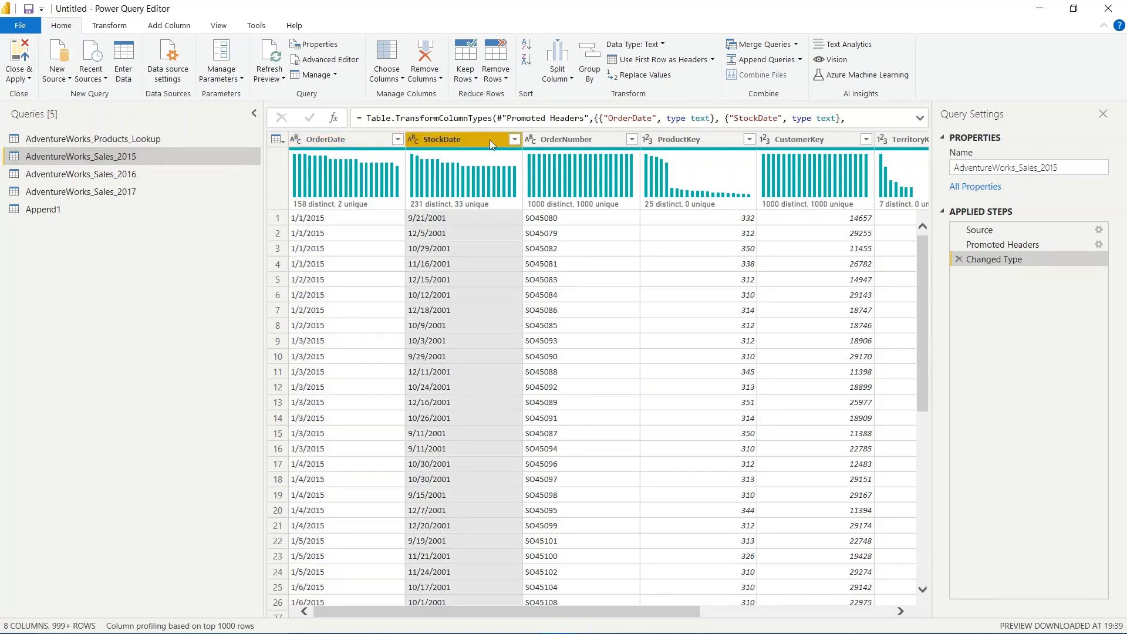
{"action": "left_click", "coordinate": [562, 140]}
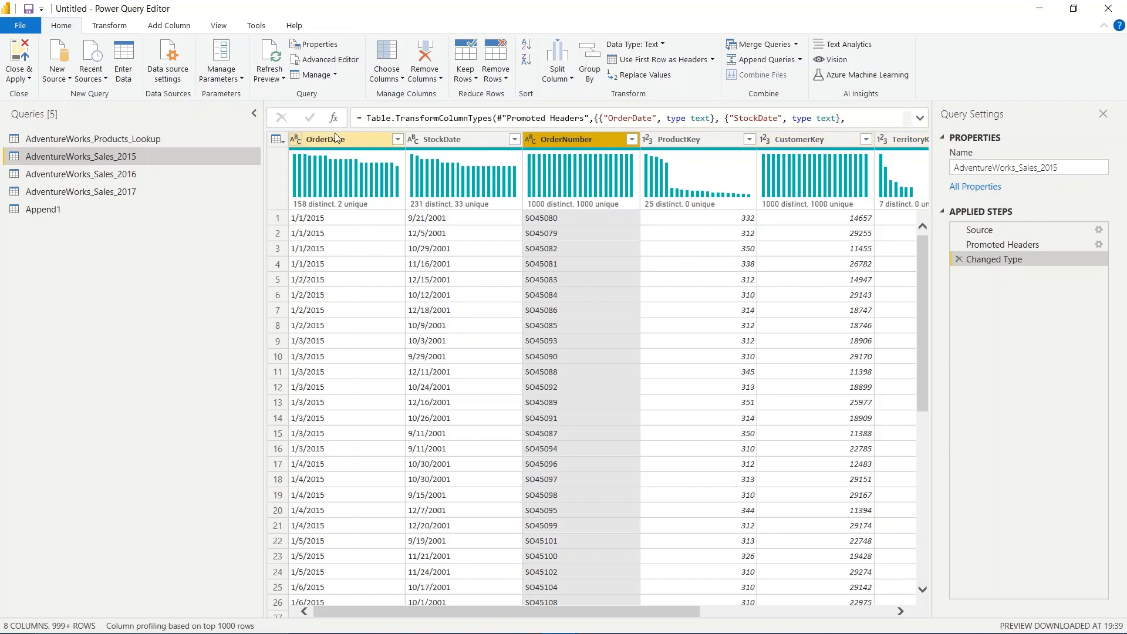
{"action": "left_click", "coordinate": [98, 175]}
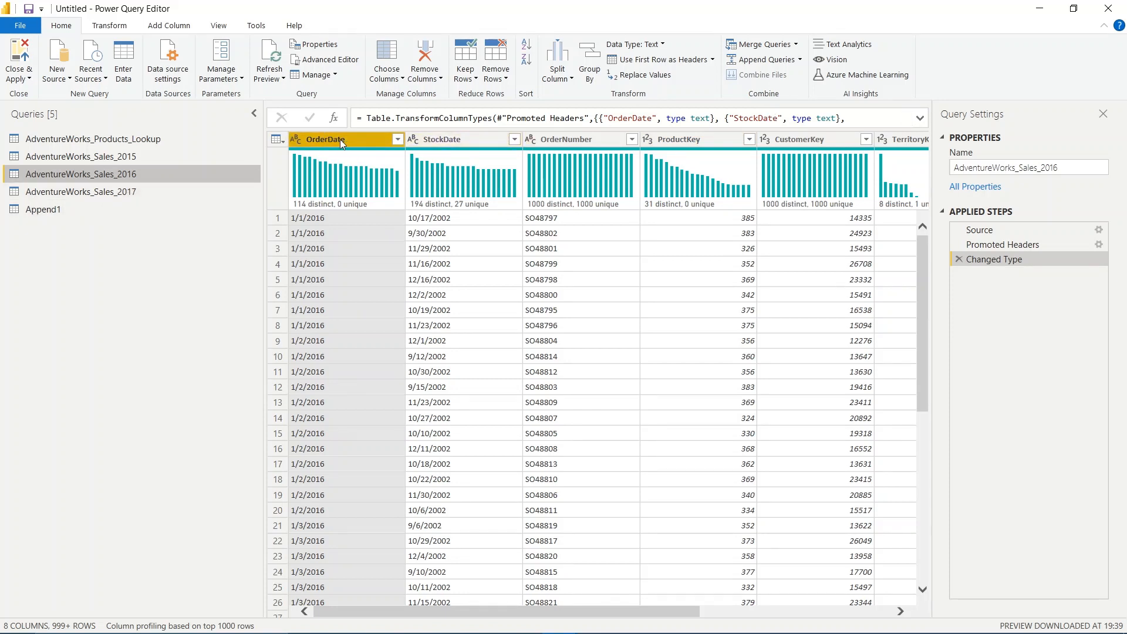
{"action": "left_click", "coordinate": [134, 193]}
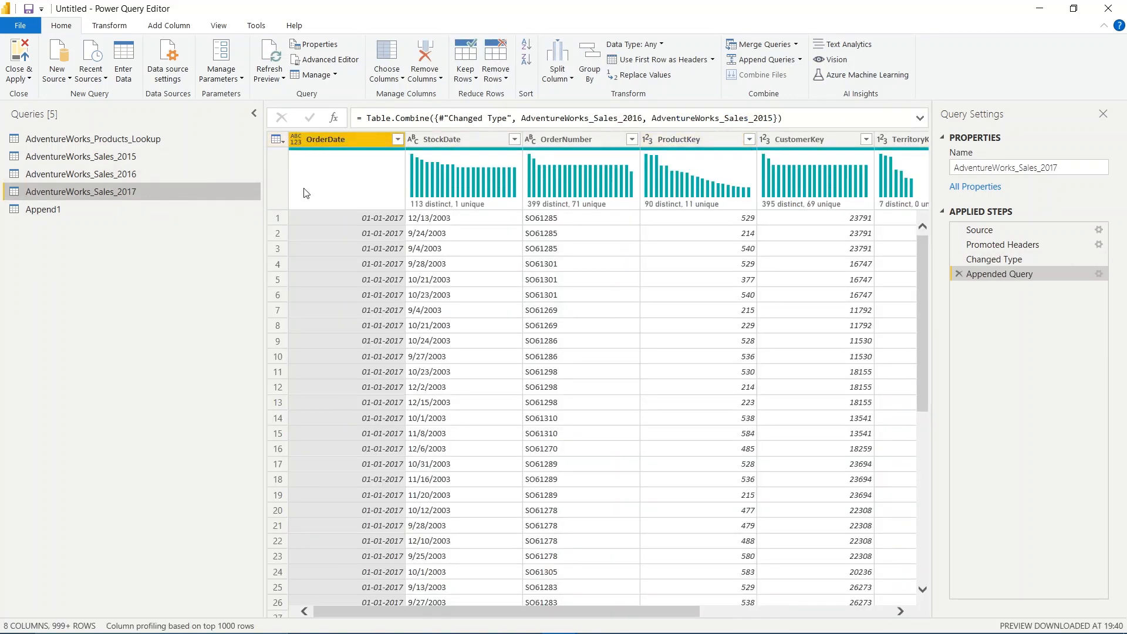
{"action": "left_click", "coordinate": [76, 209]}
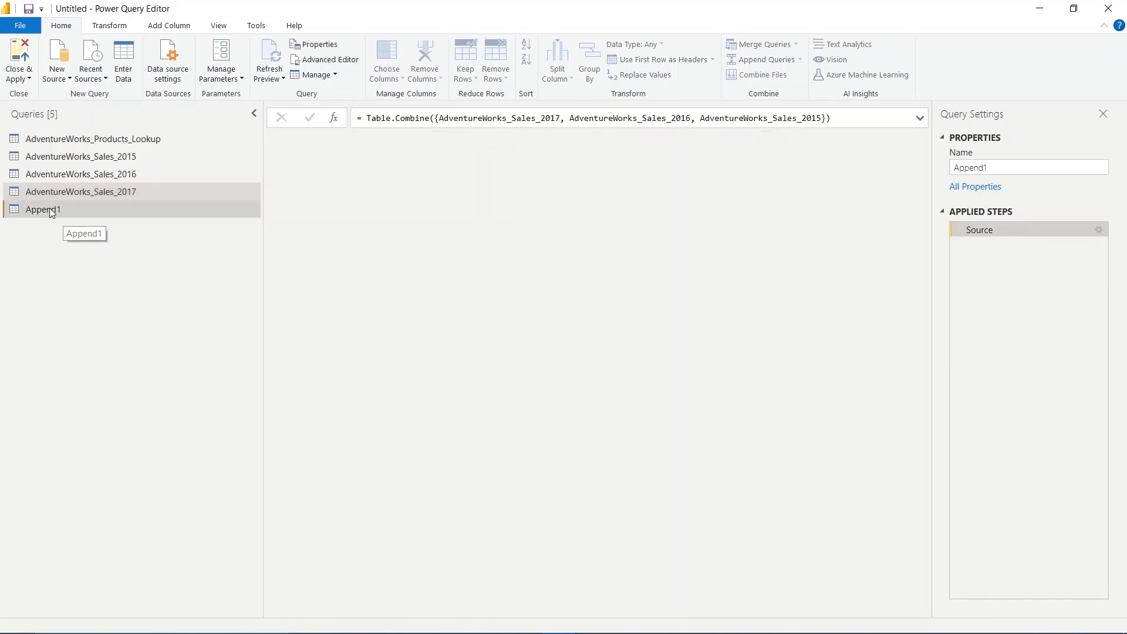